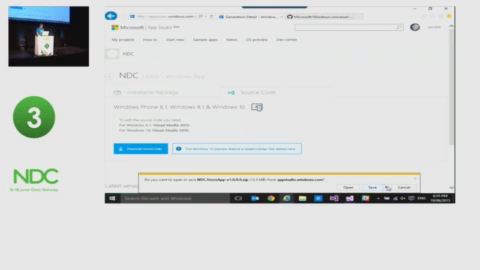
Save the NDC source code zip, dismiss the download notice, and switch to Visual Studio.
left_click(372, 186)
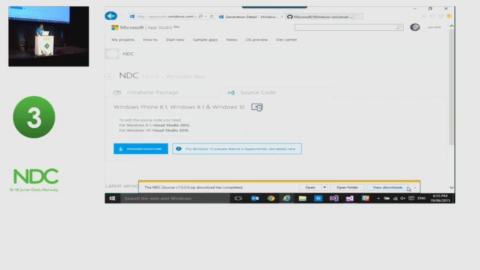
left_click(413, 186)
mouse_move(298, 198)
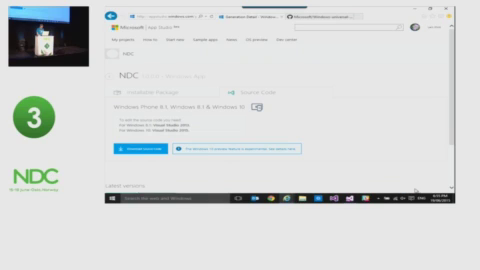
left_click(340, 175)
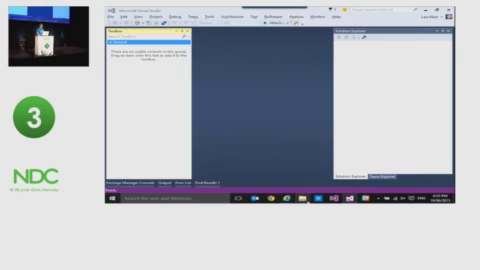
Open File Explorer on the Desktop folder containing NDC Source v1.0.0.0.zip.
left_click(303, 198)
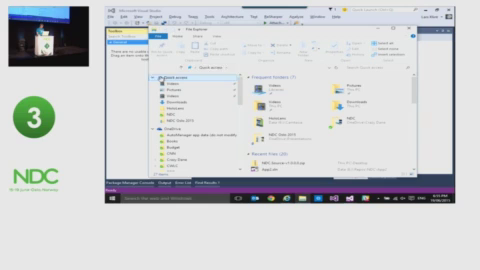
left_click(197, 68)
left_click(210, 77)
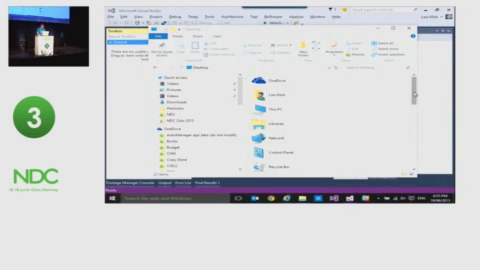
scroll(400, 108, "down", 3)
scroll(400, 108, "down", 3)
scroll(400, 108, "down", 3)
scroll(320, 110, "down", 3)
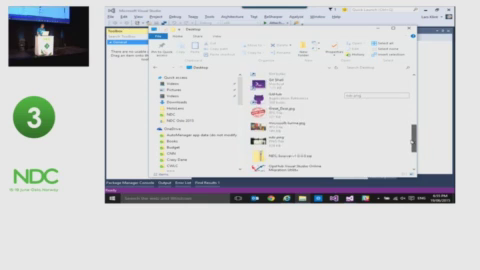
scroll(320, 110, "down", 2)
scroll(320, 110, "down", 2)
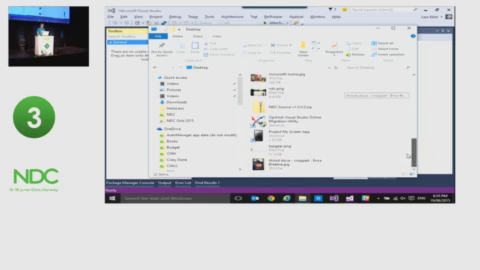
Preview NDC Source v1.0.0.0.zip, then start Extract All and browse for its destination.
double_click(262, 106)
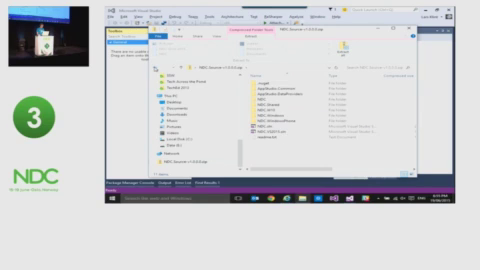
left_click(157, 37)
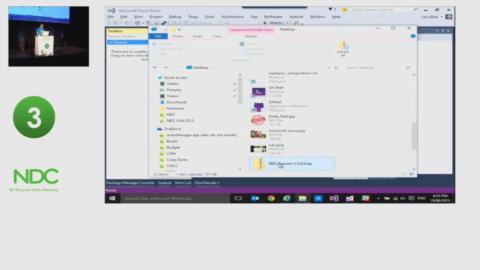
right_click(284, 162)
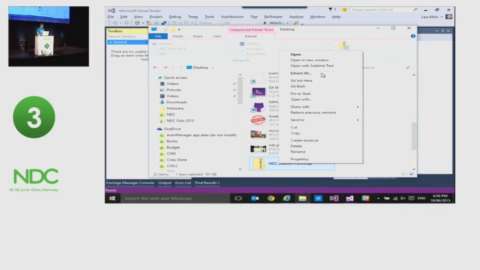
left_click(322, 73)
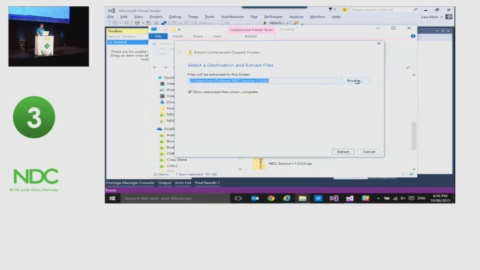
left_click(355, 78)
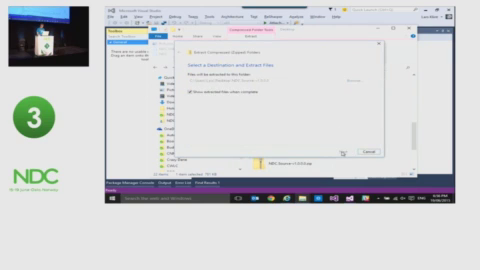
Extract the zip's files into the NDC Source v1.0.0.0 folder on the Desktop.
left_click(343, 152)
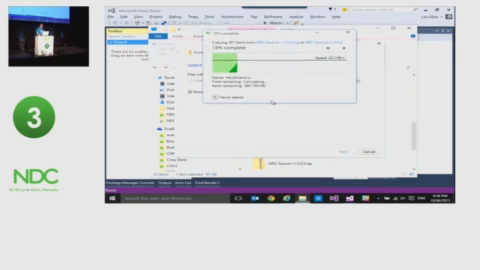